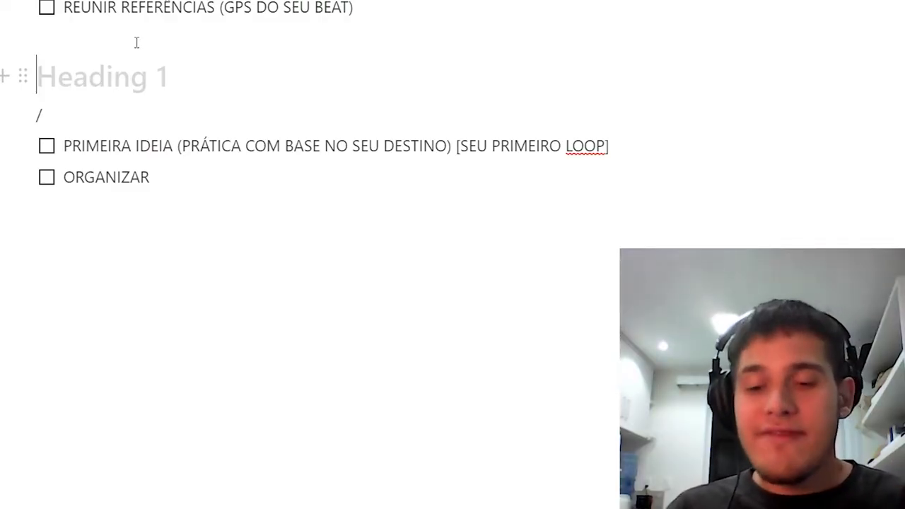
Add the headings 'QUAL É A VIBE DO MEU PROJETO/BEAT?' and 'QUAIS SÃO AS TEXTURAS QUE EU VOU UTILIZAR'
{"action": "type", "text": "QUAL É A VIBE DO MEU PROJETO/BEAT?"}
{"action": "left_click", "coordinate": [92, 117]}
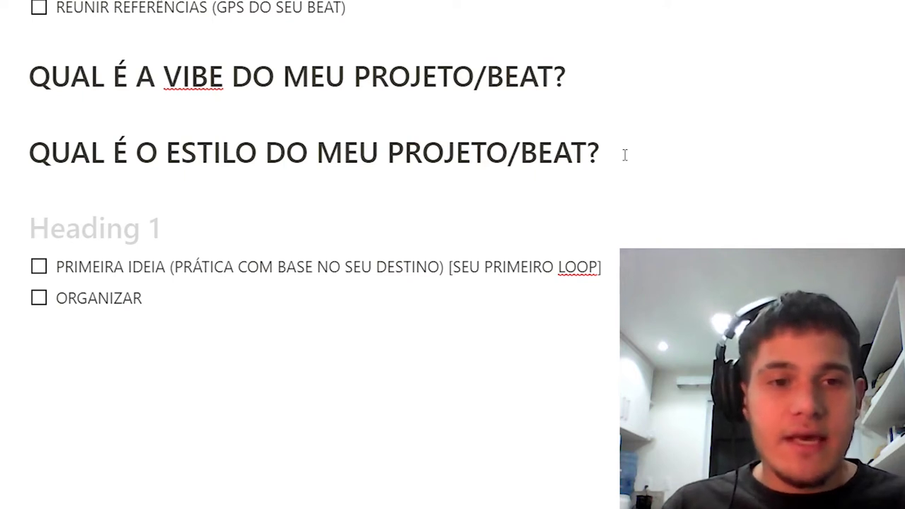
{"action": "type", "text": "QUAIS SÃO AS "}
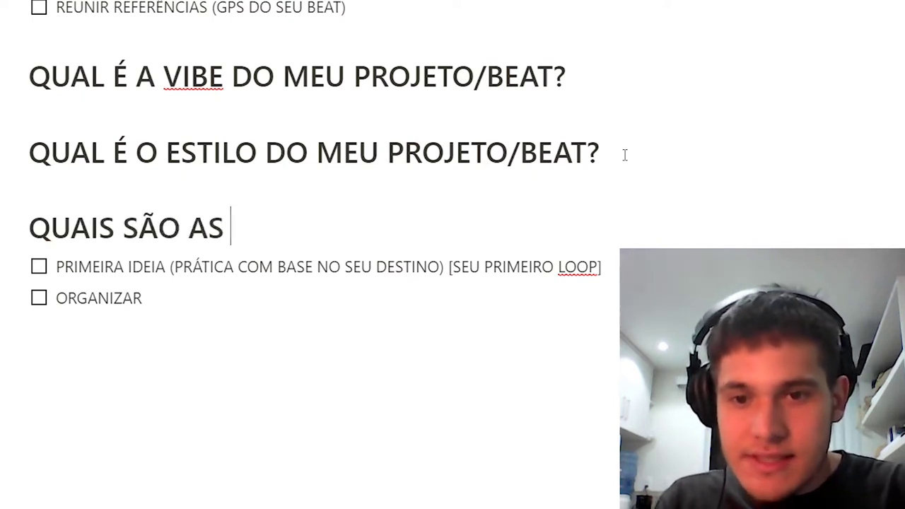
{"action": "type", "text": "TEXTURAS QUE EU VOU U"}
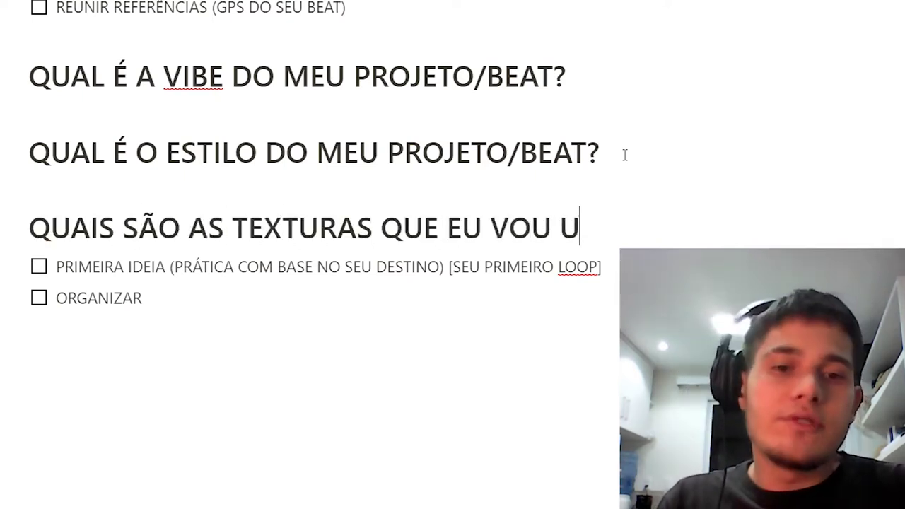
{"action": "type", "text": "TILIZAR?"}
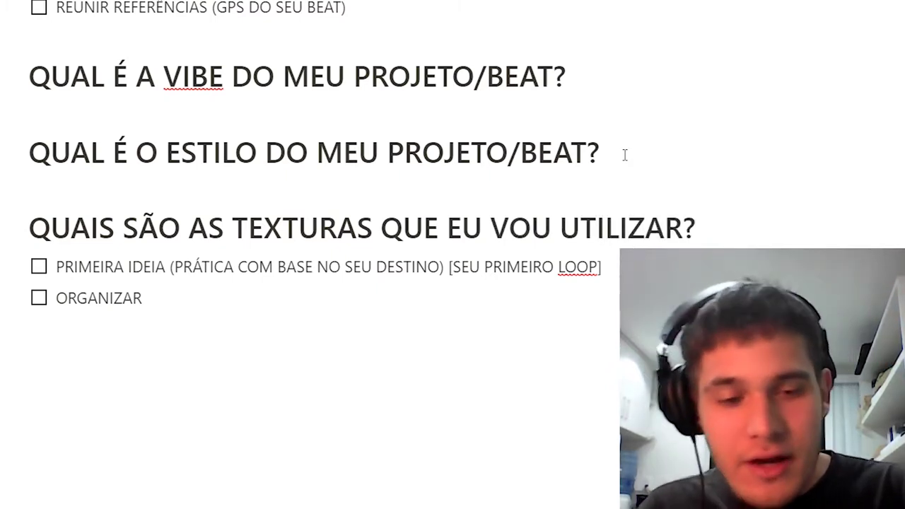
{"action": "key", "text": "Return"}
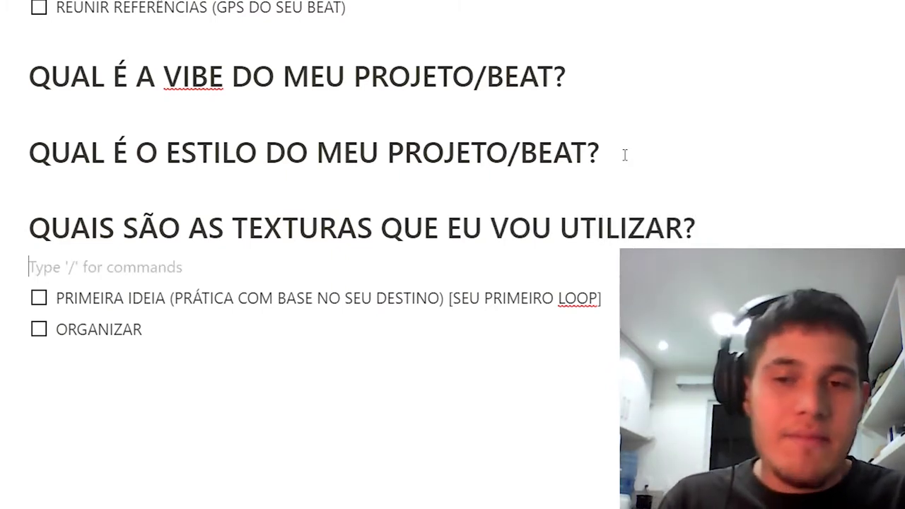
Add a Heading 1 block with /h1 reading 'QUAL VAI SER A ESTRUTURA DO MEU SOM?'
{"action": "type", "text": "/"}
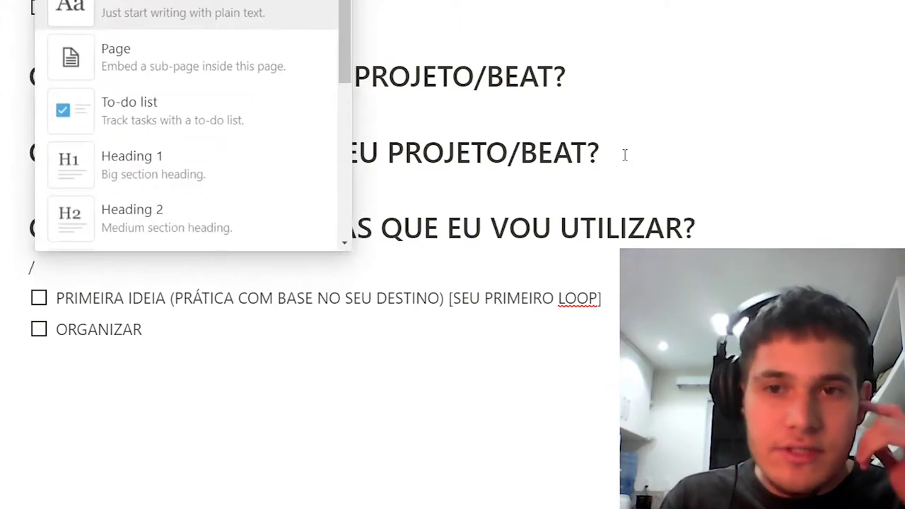
{"action": "type", "text": "h1"}
{"action": "key", "text": "Return"}
{"action": "type", "text": "Q"}
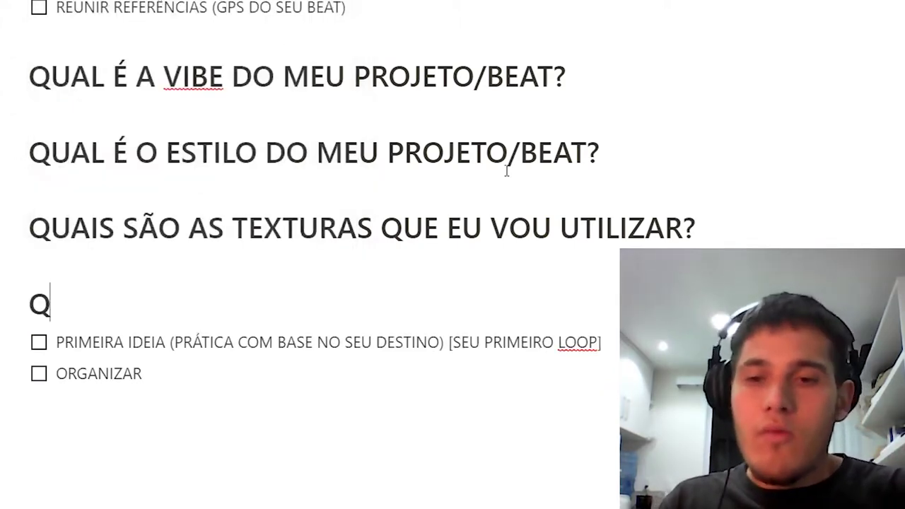
{"action": "type", "text": "UAL VAI SER O MODELO DA"}
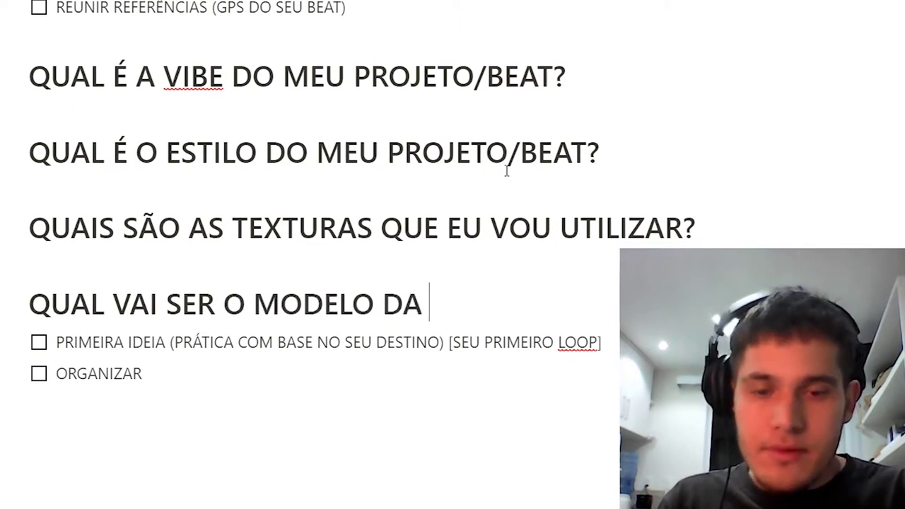
{"action": "key", "text": "BackSpace"}
{"action": "type", "text": "O MEU SOM?"}
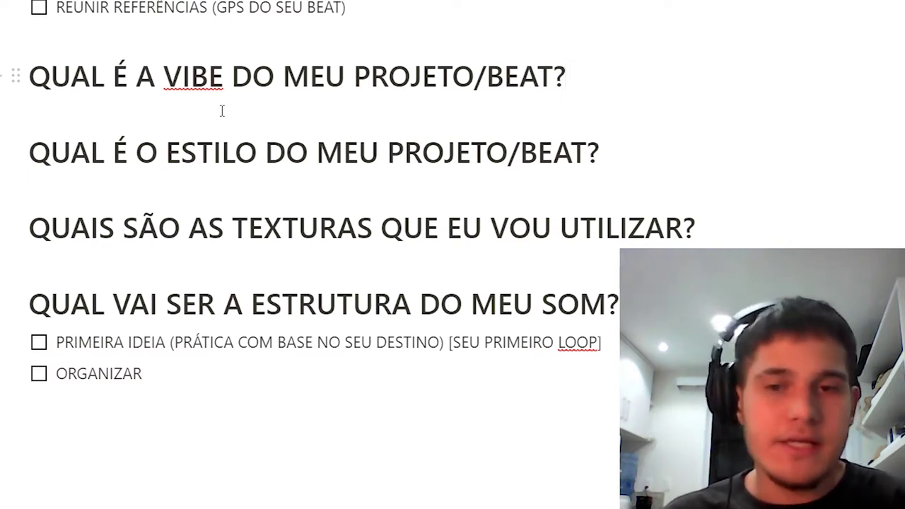
{"action": "key", "text": "Return"}
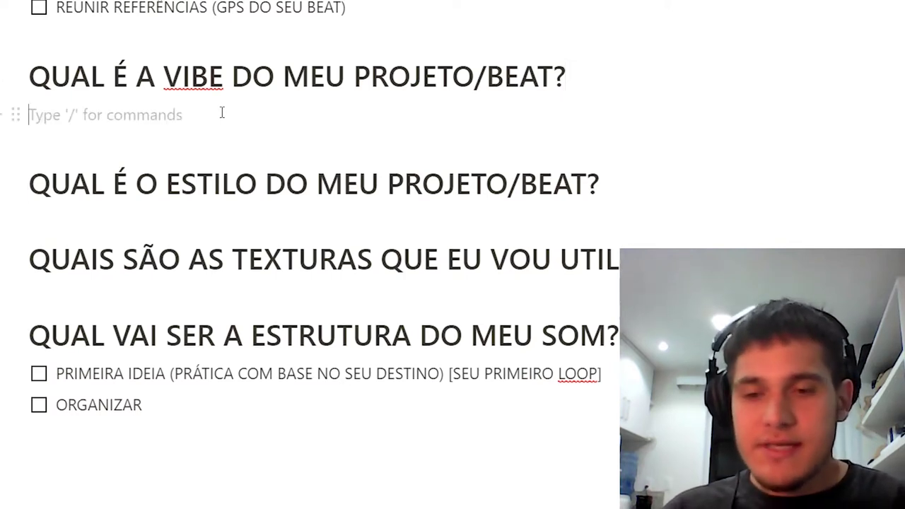
Write 'SOUNDTRACK DE PULP FICTION' as the first answer under the vibe heading
{"action": "type", "text": "PU"}
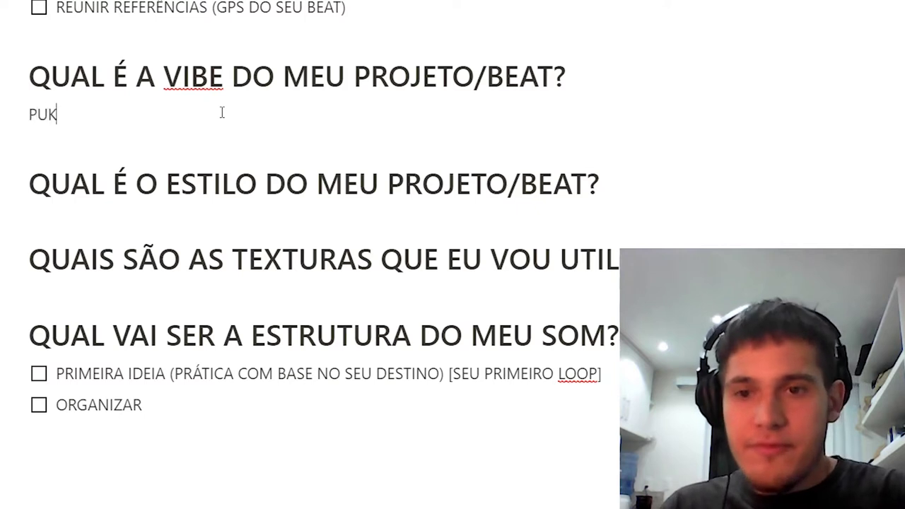
{"action": "type", "text": "LP FICTION"}
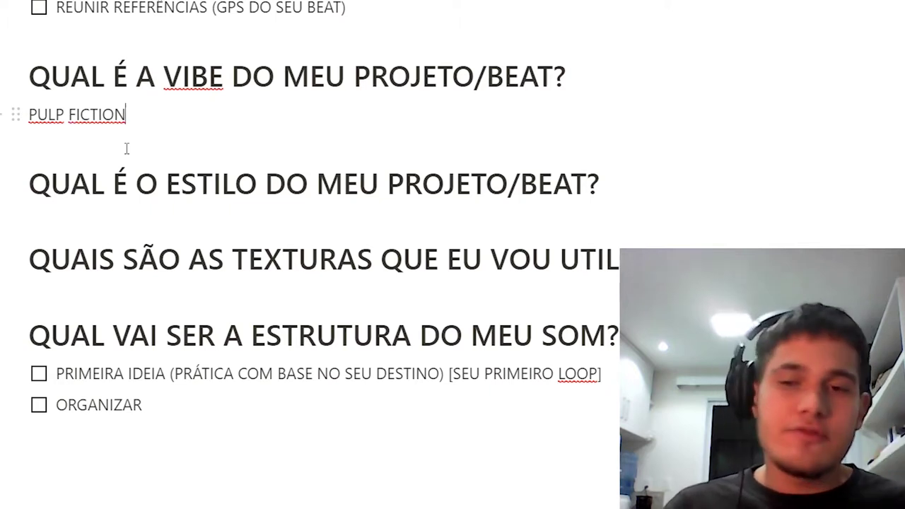
{"action": "left_click", "coordinate": [29, 114]}
{"action": "type", "text": "SOUNDTRACK DE"}
{"action": "left_click", "coordinate": [292, 120]}
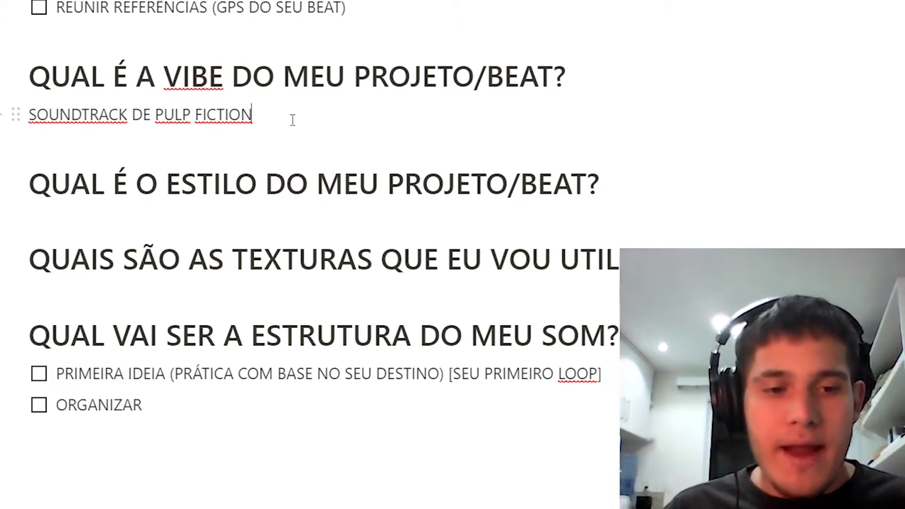
Add a second vibe answer line reading 'VIBE ESTILO JACKBOYS'
{"action": "key", "text": "Return"}
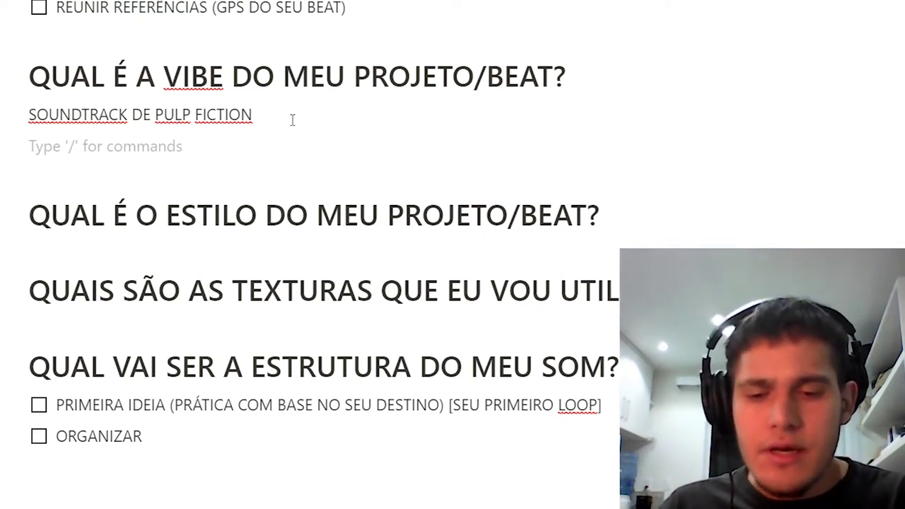
{"action": "type", "text": "BEAT ESTIL"}
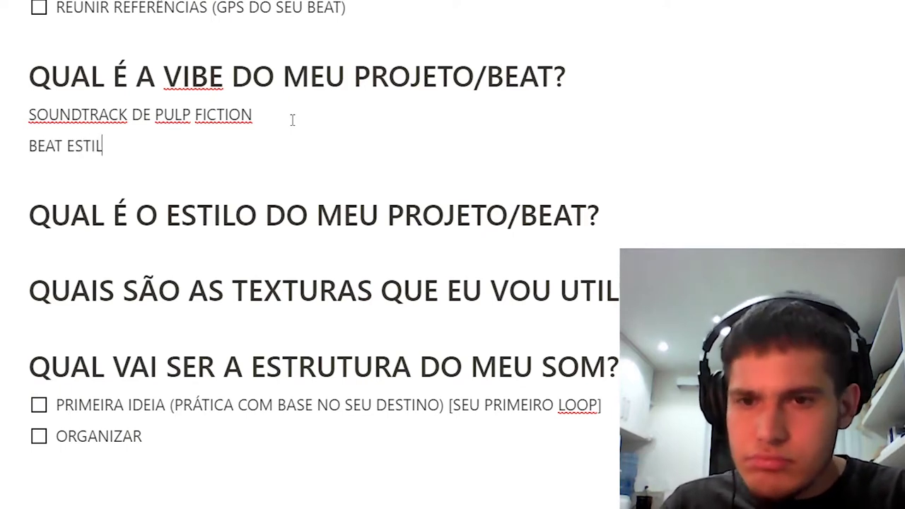
{"action": "key", "text": "BackSpace"}
{"action": "key", "text": "BackSpace"}
{"action": "key", "text": "BackSpace"}
{"action": "key", "text": "BackSpace"}
{"action": "key", "text": "BackSpace"}
{"action": "key", "text": "BackSpace"}
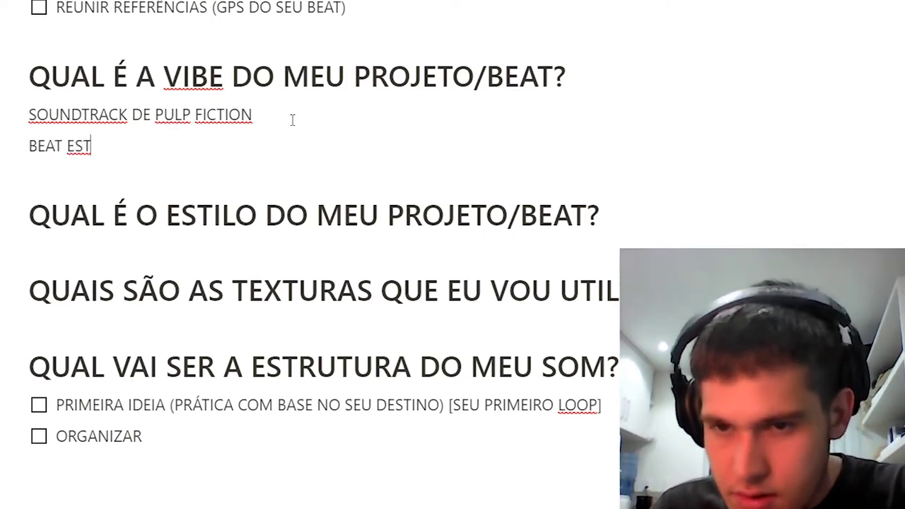
{"action": "key", "text": "BackSpace"}
{"action": "key", "text": "BackSpace"}
{"action": "key", "text": "BackSpace"}
{"action": "key", "text": "BackSpace"}
{"action": "key", "text": "BackSpace"}
{"action": "key", "text": "BackSpace"}
{"action": "key", "text": "BackSpace"}
{"action": "type", "text": "VIBE ESTILO JACKBOYS"}
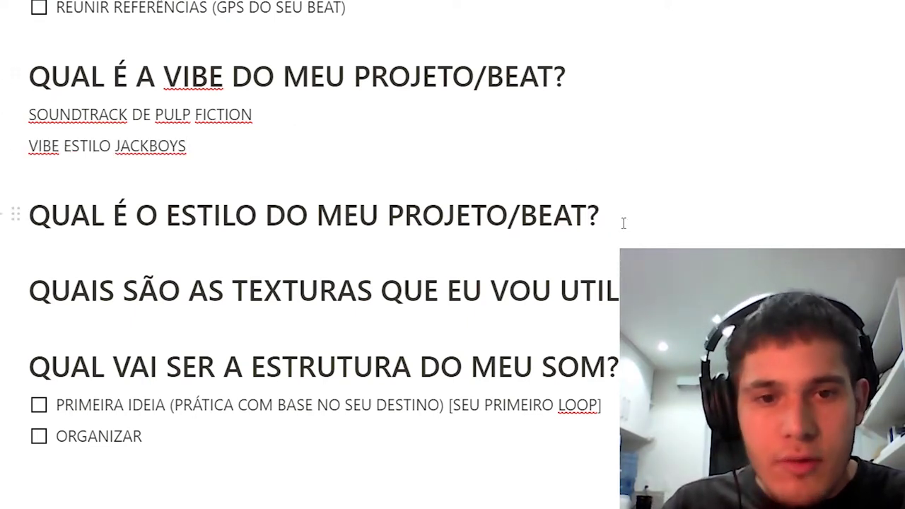
List 'TRAP' and 'WHAT TO DO?' under the style heading, leaving an empty line under textures
{"action": "key", "text": "Return"}
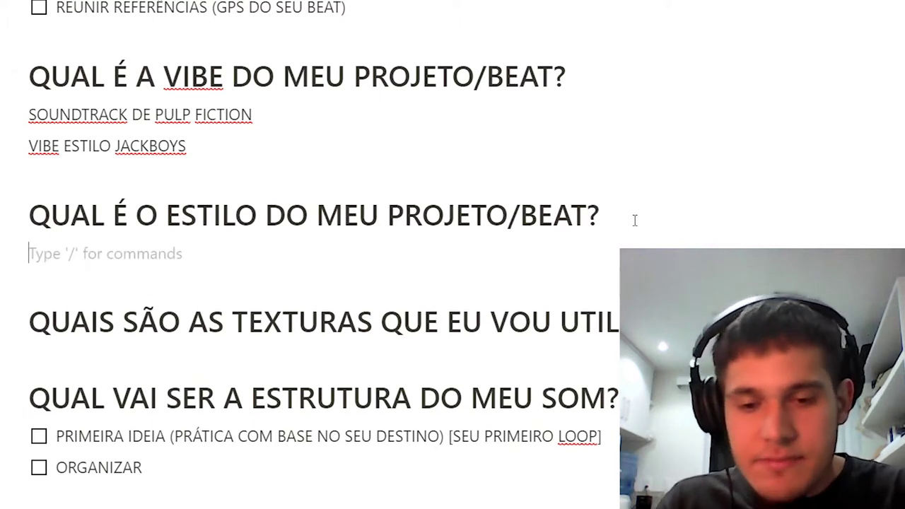
{"action": "type", "text": "TRAP"}
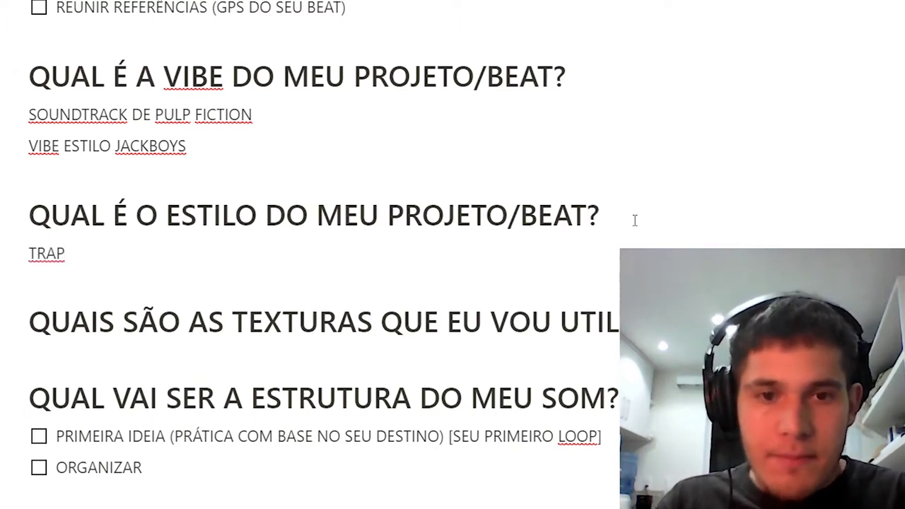
{"action": "key", "text": "Return"}
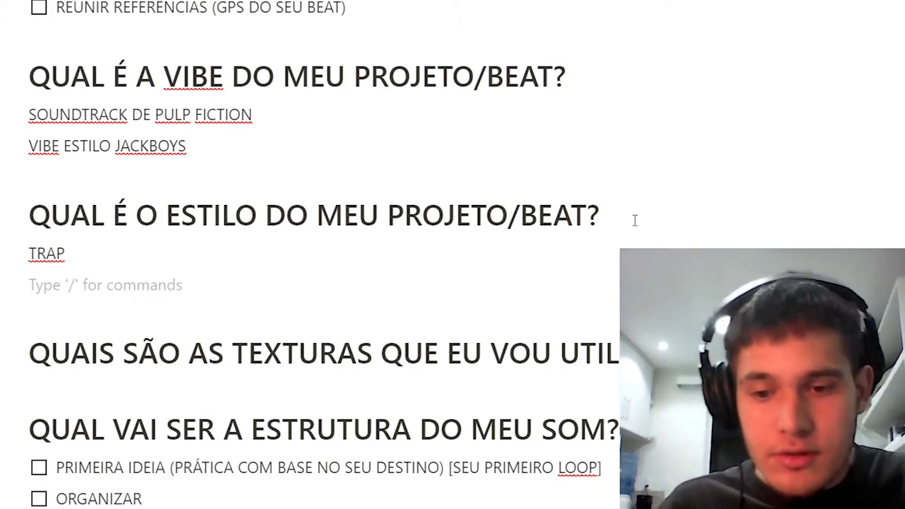
{"action": "type", "text": "WHAT "}
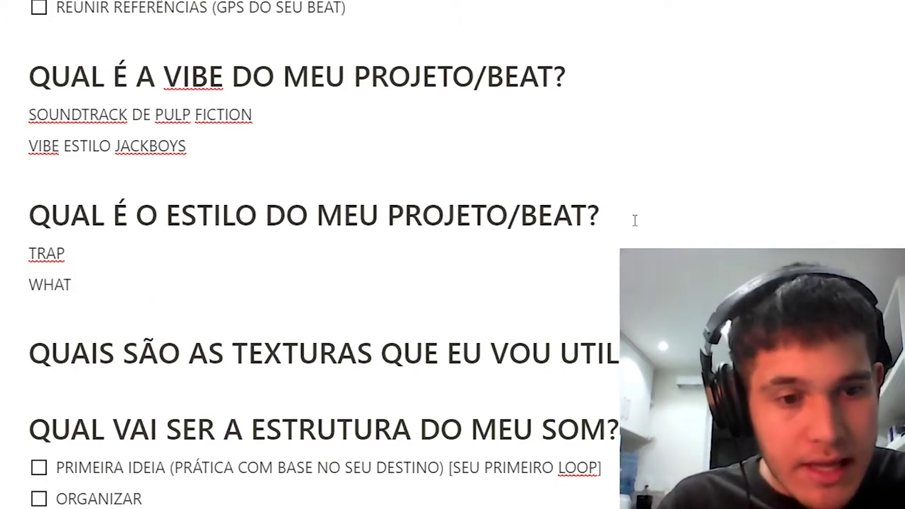
{"action": "type", "text": "TO DO"}
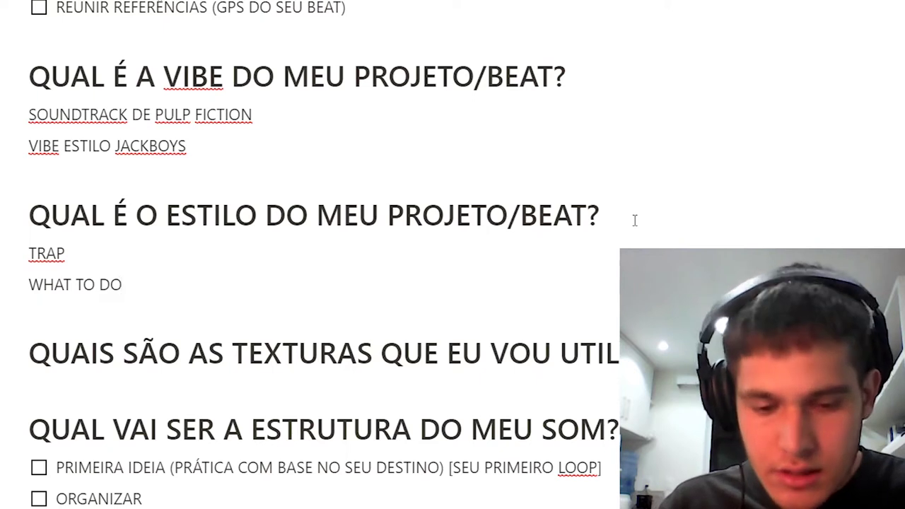
{"action": "type", "text": "?"}
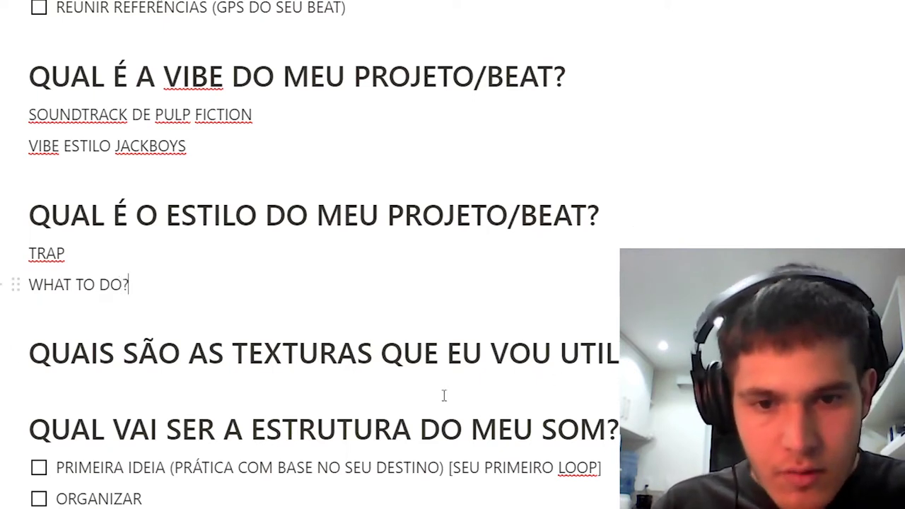
{"action": "key", "text": "Return"}
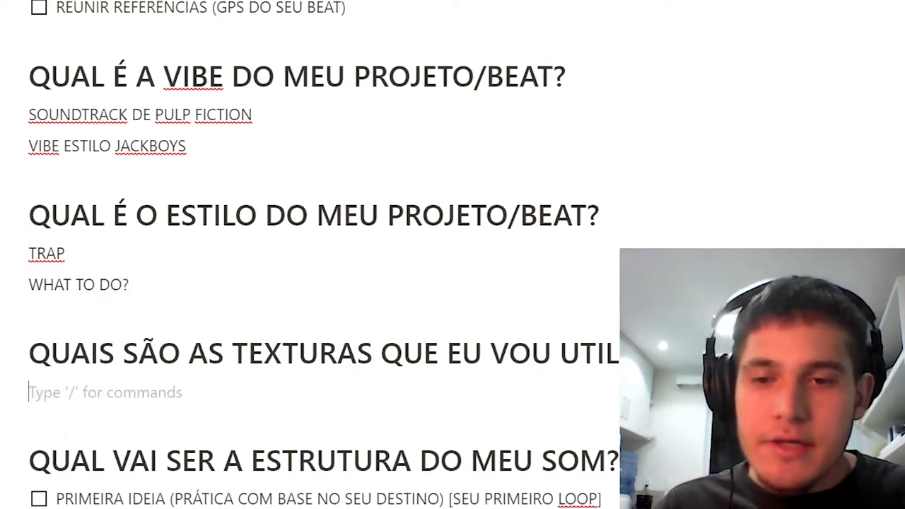
{"action": "key", "text": "BackSpace"}
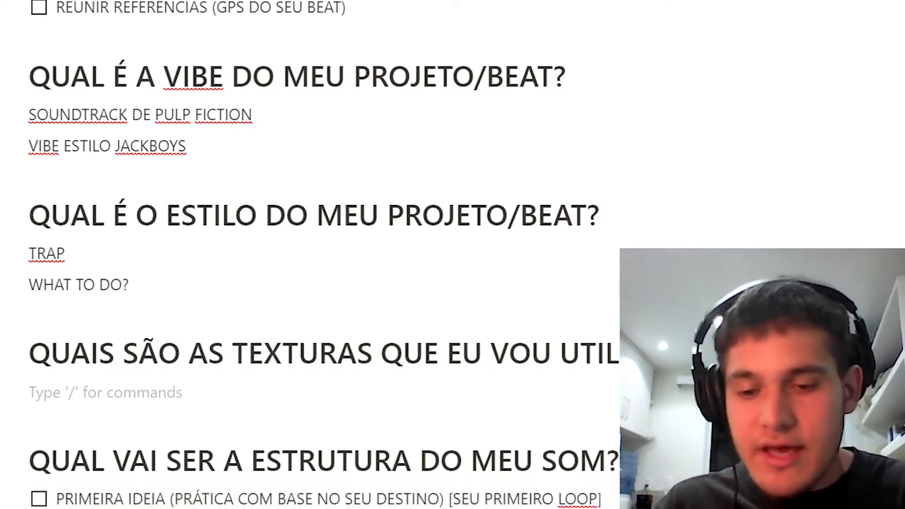
Enter 'VIOLÃO DISTORCIDO' and 'ORQUESTRAIS' as the texture answers
{"action": "type", "text": "VIOLÃO DISTOC"}
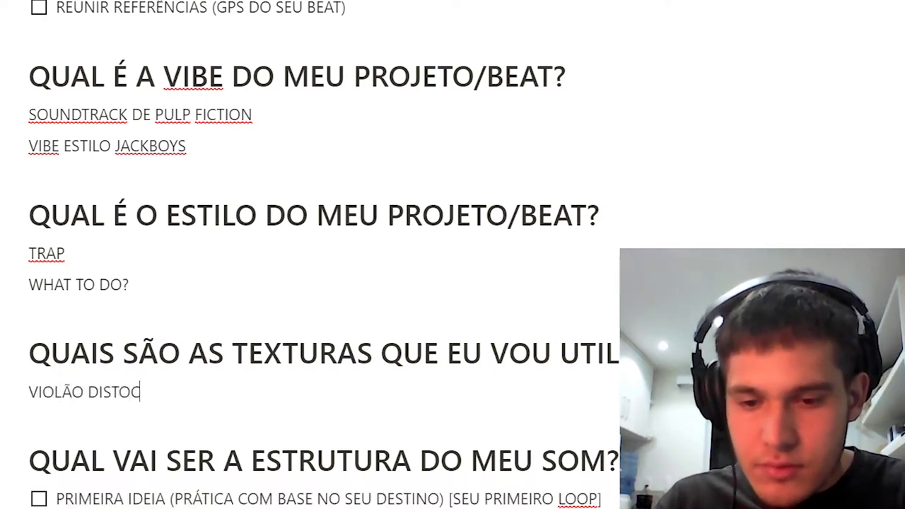
{"action": "key", "text": "BackSpace"}
{"action": "type", "text": "RCIDO"}
{"action": "key", "text": "Return"}
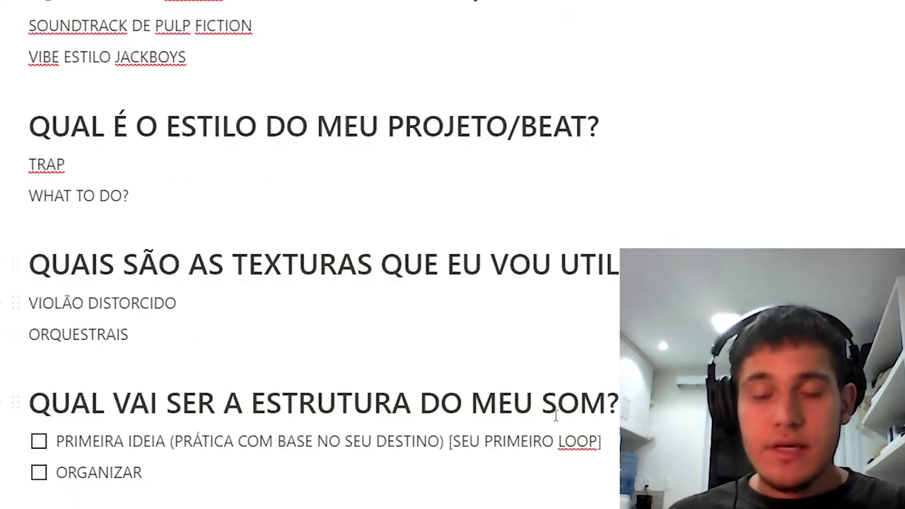
Insert an empty line directly under the structure heading, above its to-do items
{"action": "scroll", "coordinate": [239, 273], "scroll_direction": "down", "scroll_amount": 1}
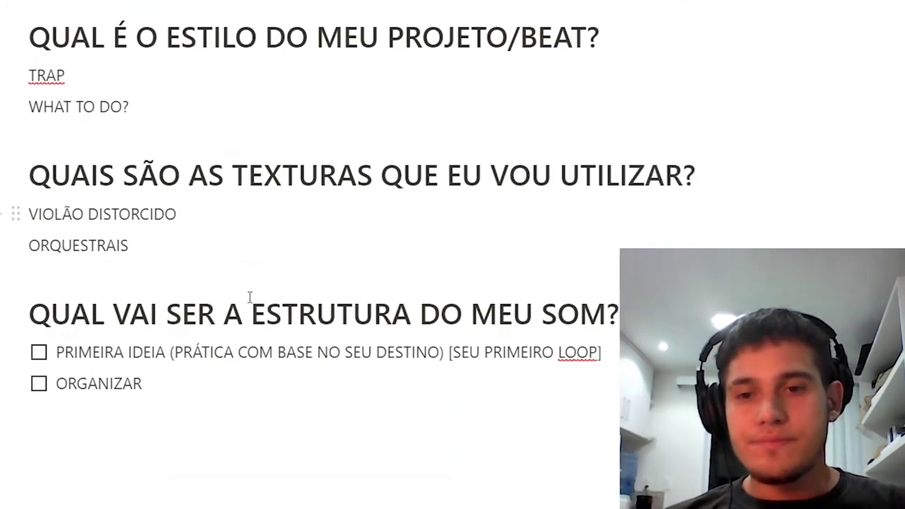
{"action": "mouse_move", "coordinate": [140, 26]}
{"action": "left_click_drag", "start_coordinate": [273, 29], "coordinate": [20, 26]}
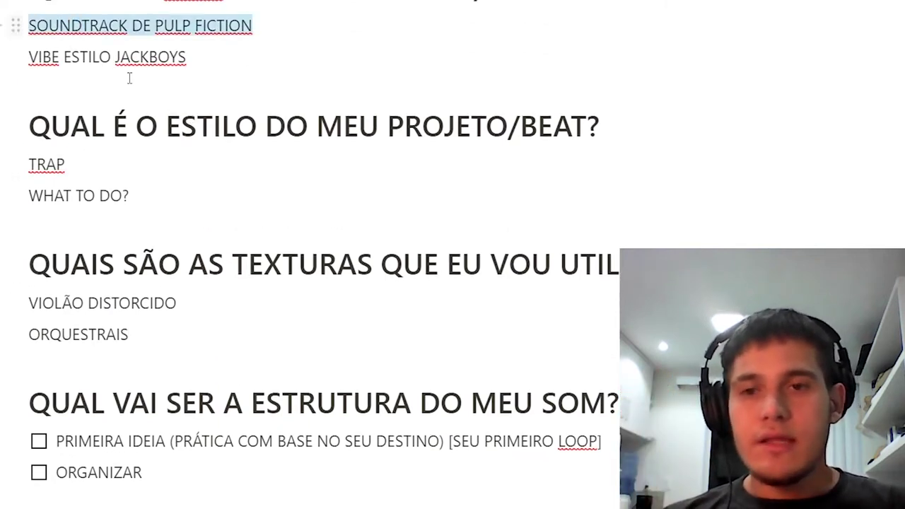
{"action": "scroll", "coordinate": [212, 88], "scroll_direction": "down", "scroll_amount": 1}
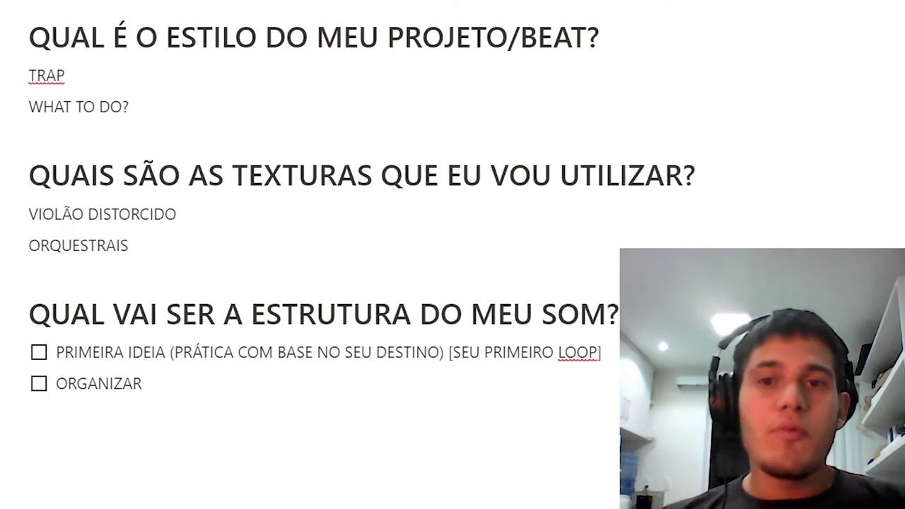
{"action": "scroll", "coordinate": [400, 80], "scroll_direction": "down", "scroll_amount": 2}
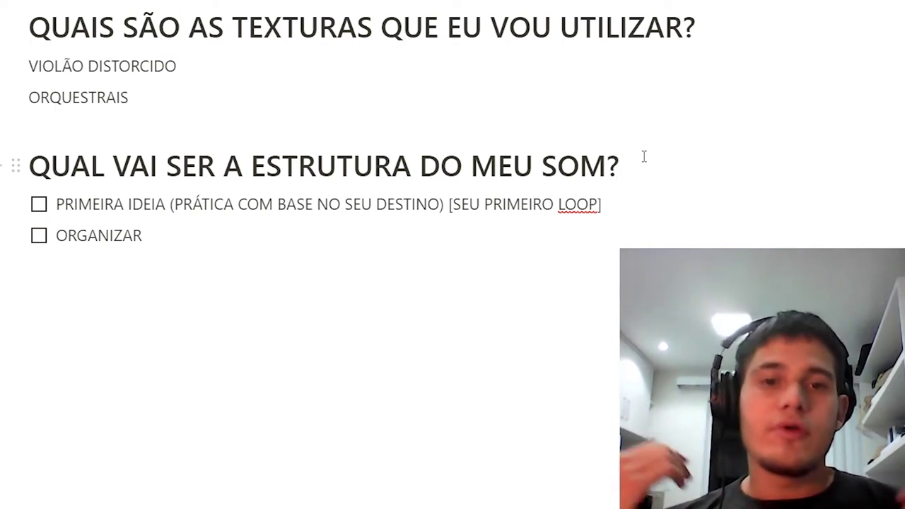
{"action": "key", "text": "Return"}
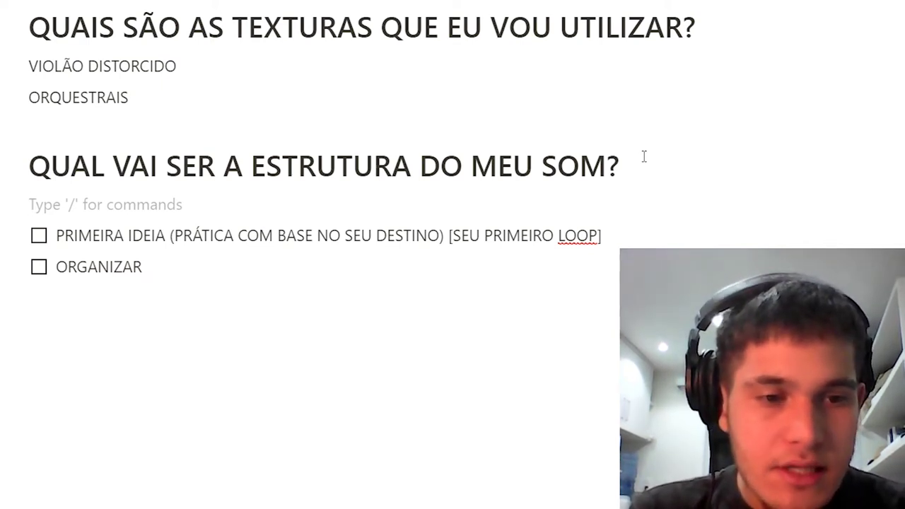
{"action": "scroll", "coordinate": [170, 60], "scroll_direction": "up", "scroll_amount": 2}
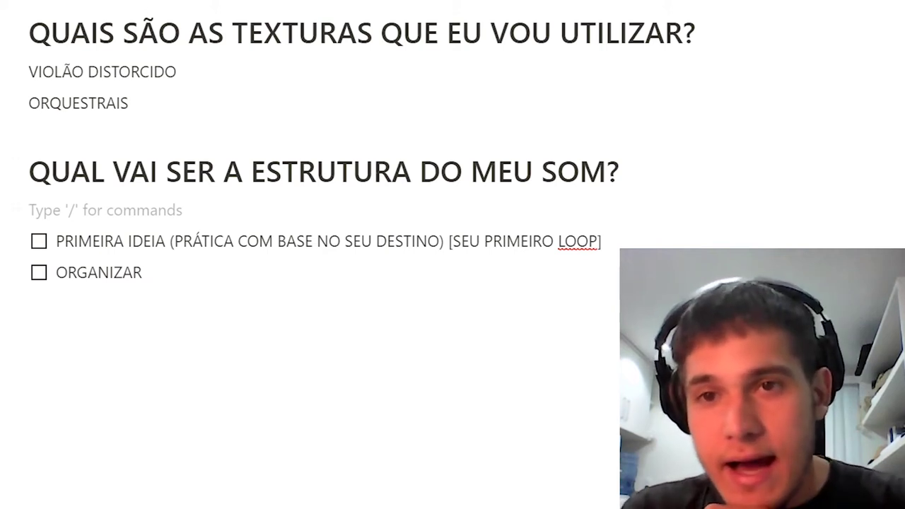
Append 'JACK BOYS' to the style answer so it reads 'WHAT TO DO? JACK BOYS'
{"action": "left_click_drag", "start_coordinate": [171, 60], "coordinate": [75, 47]}
{"action": "left_click", "coordinate": [152, 47]}
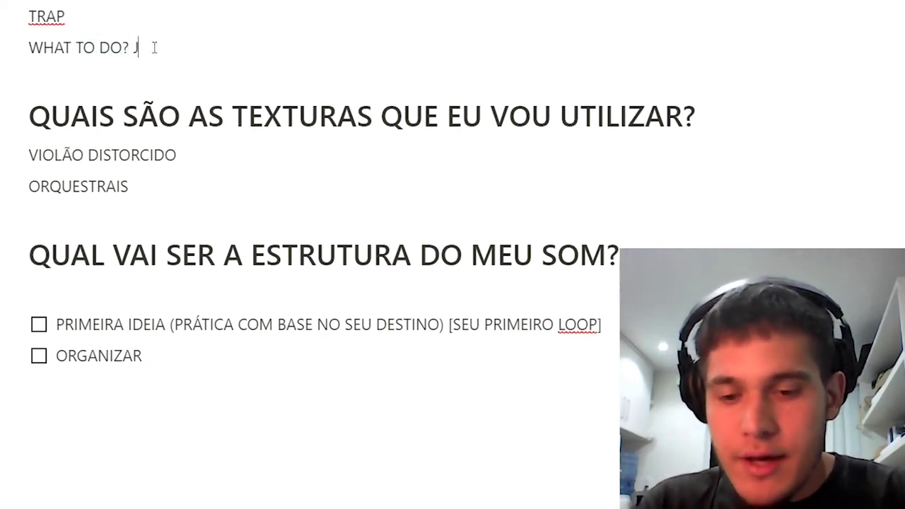
{"action": "type", "text": "JACK BOYS"}
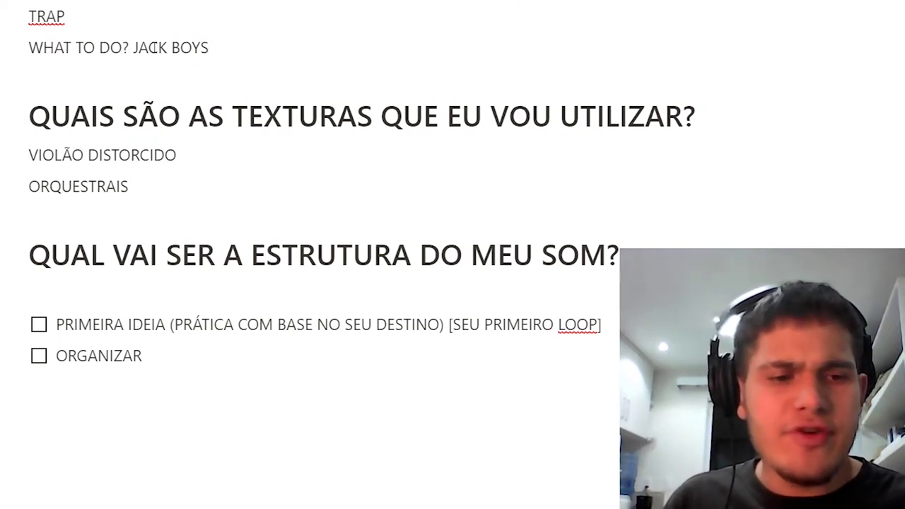
{"action": "left_click", "coordinate": [43, 292]}
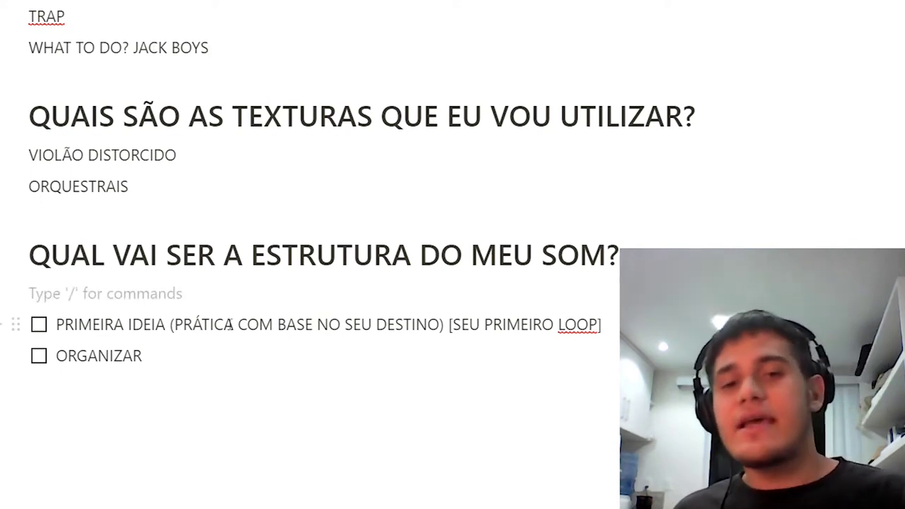
Type 'ESTRUTURA' under the structure heading and add 'EVERY SEASON' below 'WHAT TO DO? JACK BOYS'
{"action": "type", "text": "ESTRUTURA"}
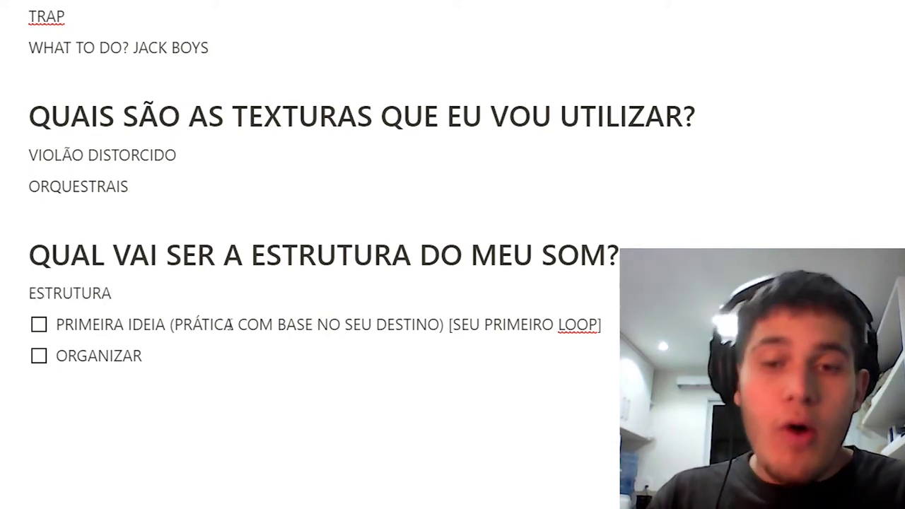
{"action": "key", "text": "Return"}
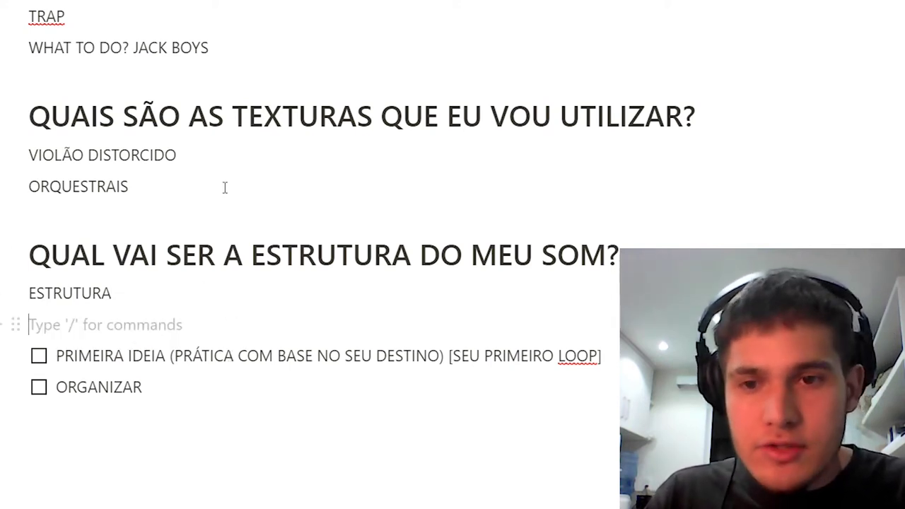
{"action": "left_click", "coordinate": [354, 51]}
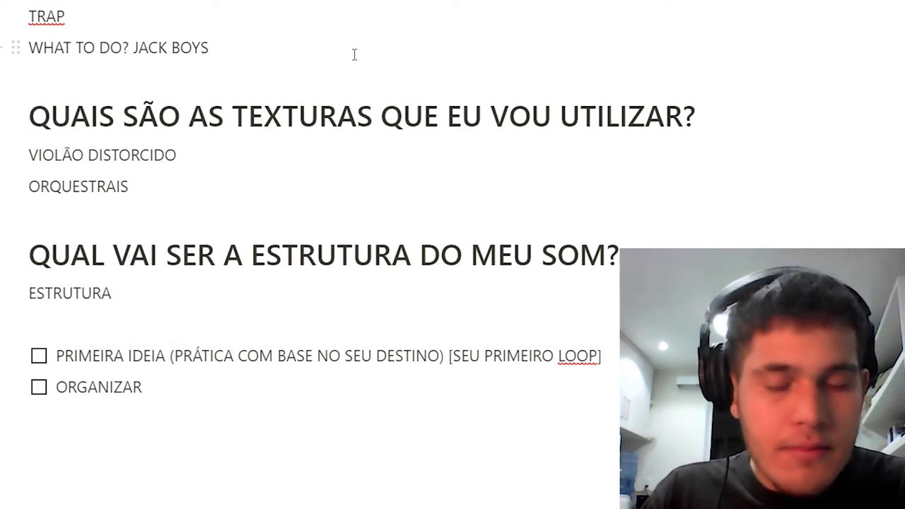
{"action": "key", "text": "Return"}
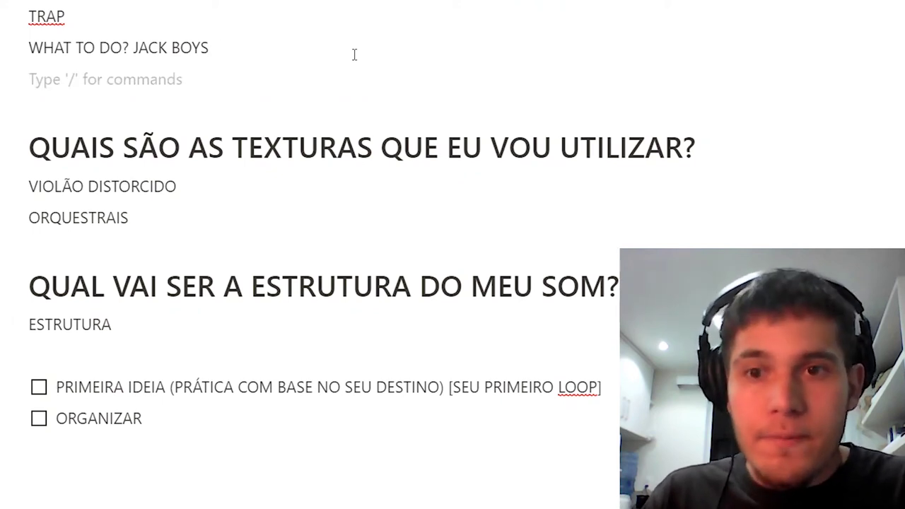
{"action": "type", "text": "EVER"}
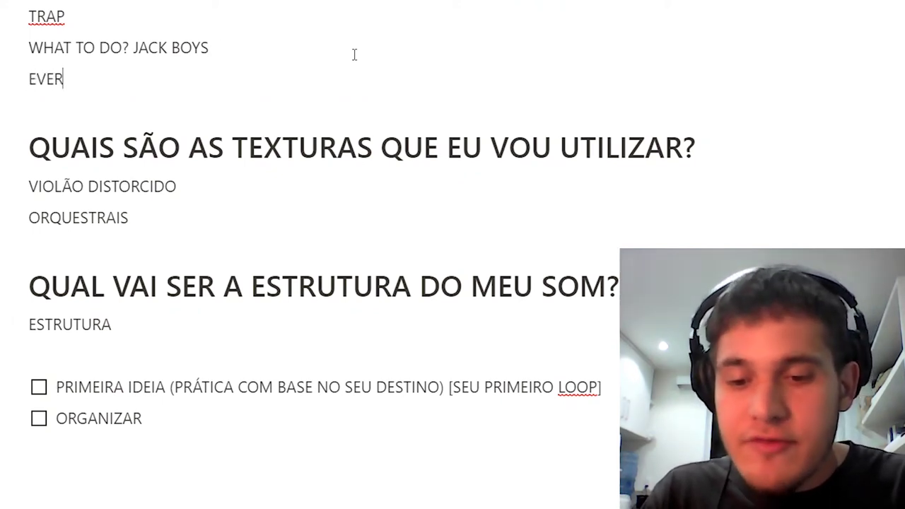
{"action": "type", "text": "Y"}
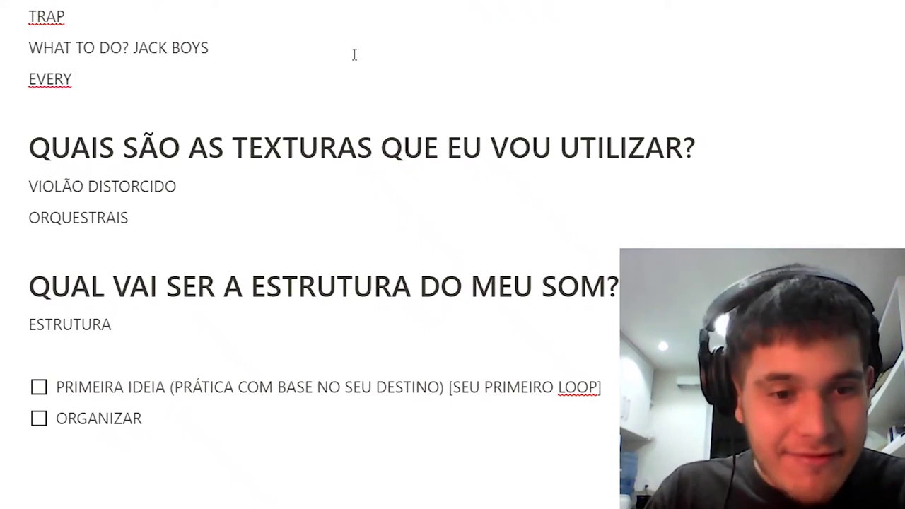
{"action": "type", "text": " SEASON"}
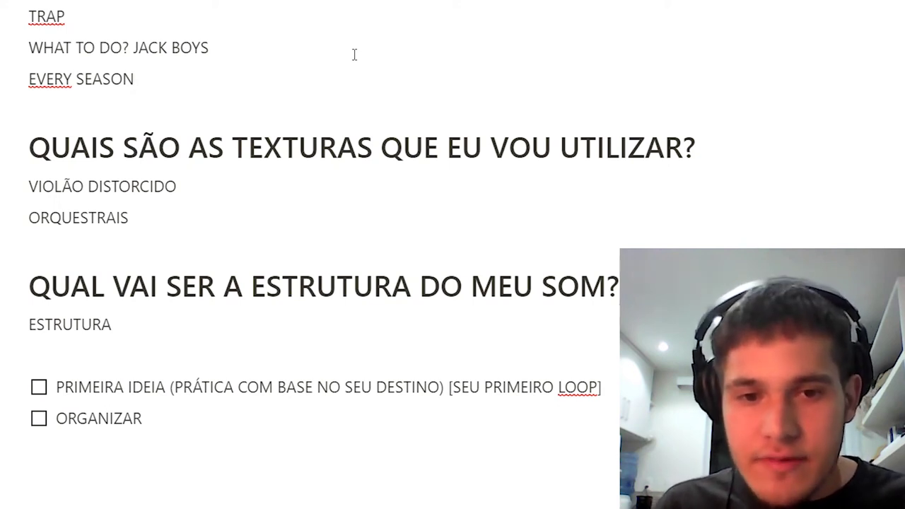
Remove the empty line and extend the structure answer to 'ESTRUTURA DE EVERY SEASON'
{"action": "left_click", "coordinate": [237, 346]}
{"action": "key", "text": "BackSpace"}
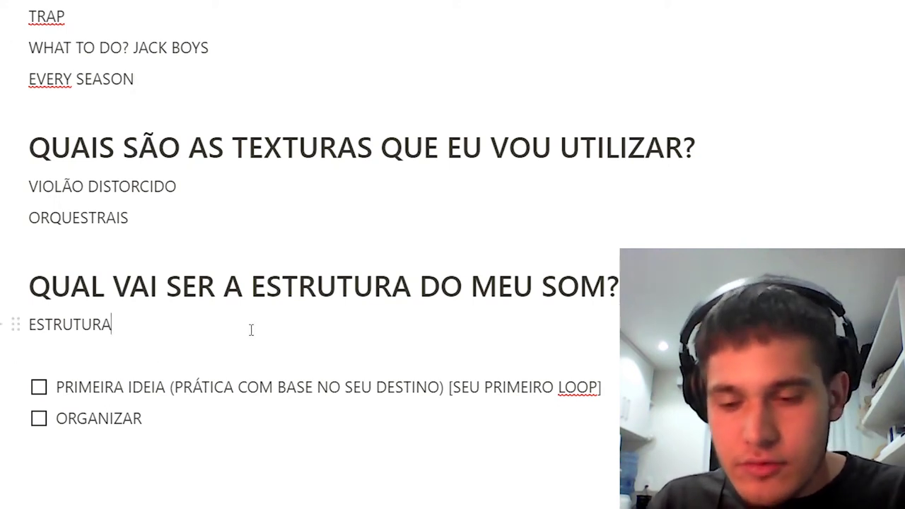
{"action": "type", "text": " DE EVERY"}
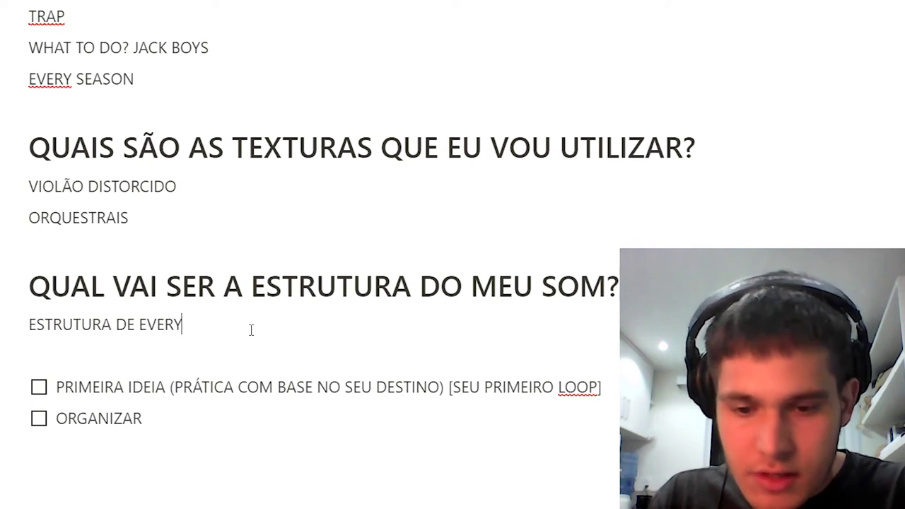
{"action": "type", "text": " SEASON"}
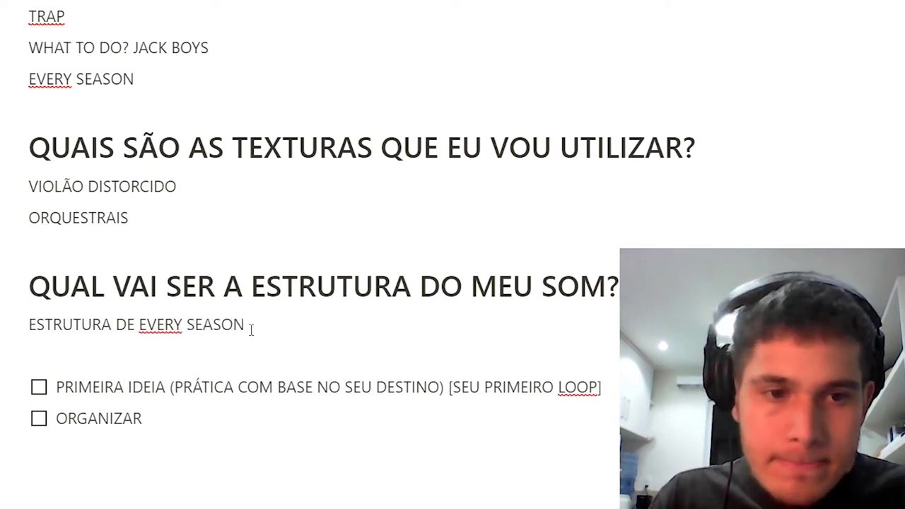
{"action": "scroll", "coordinate": [275, 351], "scroll_direction": "down", "scroll_amount": 2}
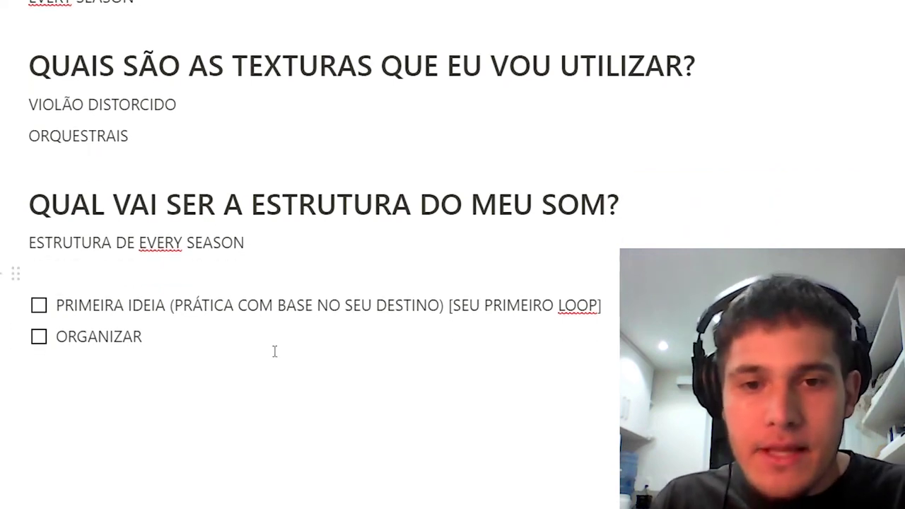
{"action": "scroll", "coordinate": [226, 241], "scroll_direction": "up", "scroll_amount": 6}
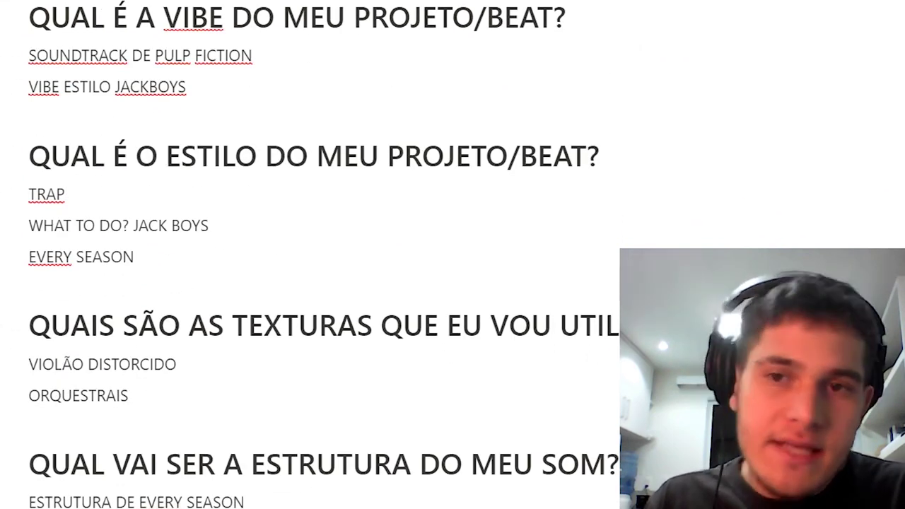
{"action": "mouse_move", "coordinate": [107, 87]}
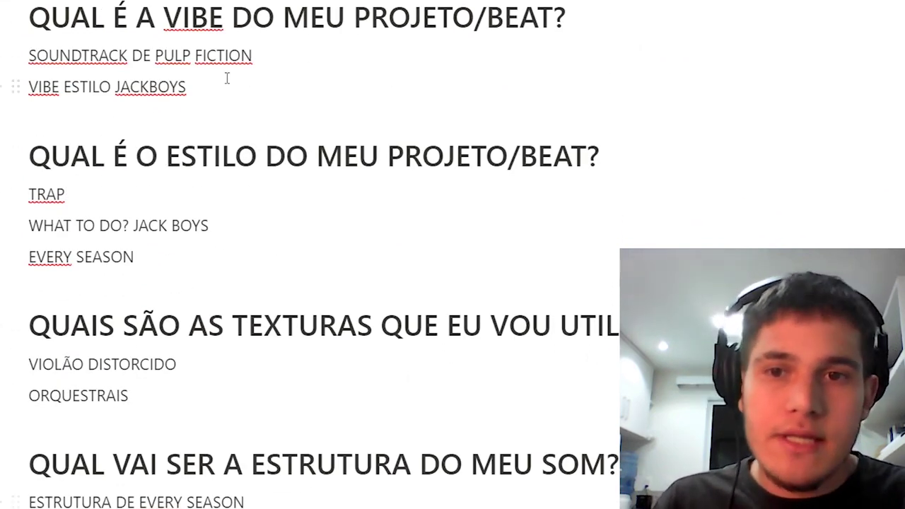
{"action": "scroll", "coordinate": [227, 79], "scroll_direction": "down", "scroll_amount": 1}
{"action": "scroll", "coordinate": [147, 185], "scroll_direction": "down", "scroll_amount": 8}
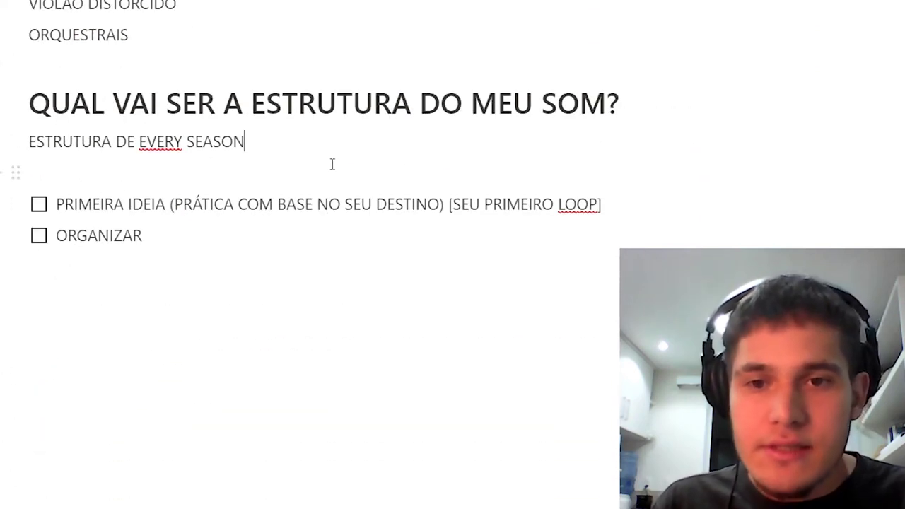